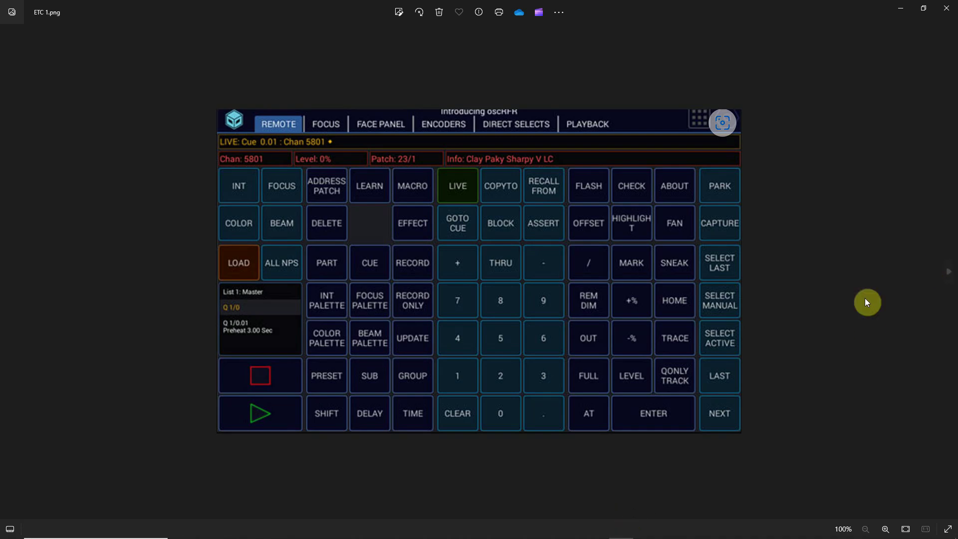
- Browse the ETC 2 and X32 controller screenshots, and return to CSC Show Control
left_click(949, 273)
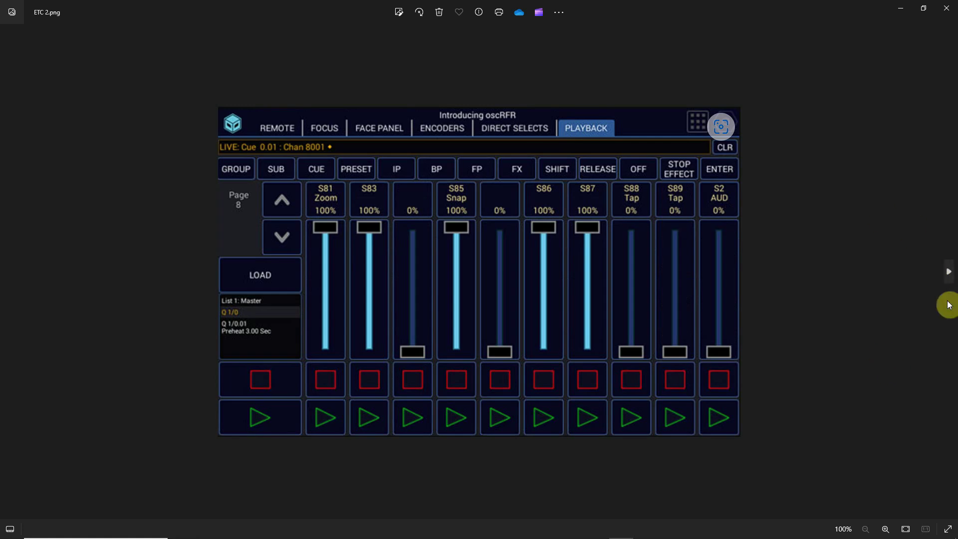
left_click(946, 274)
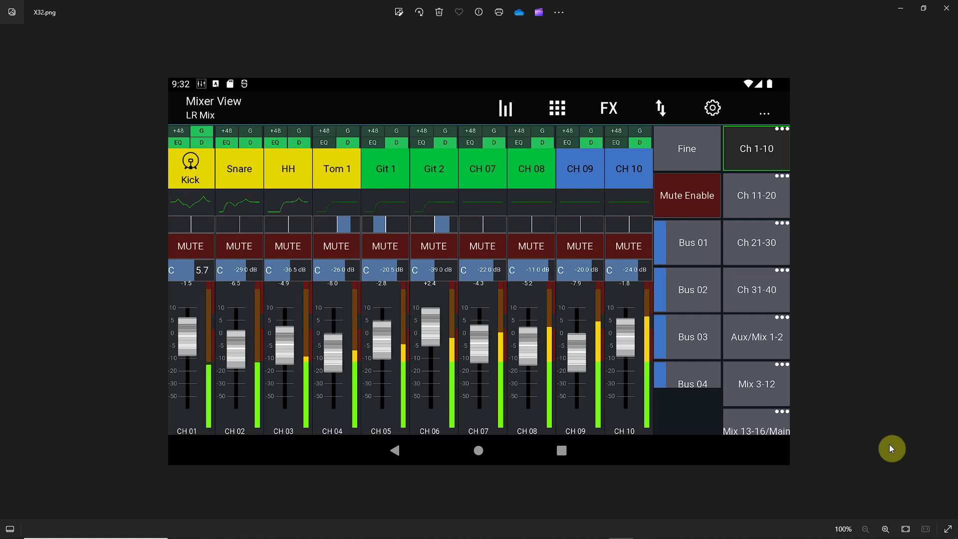
mouse_move(621, 533)
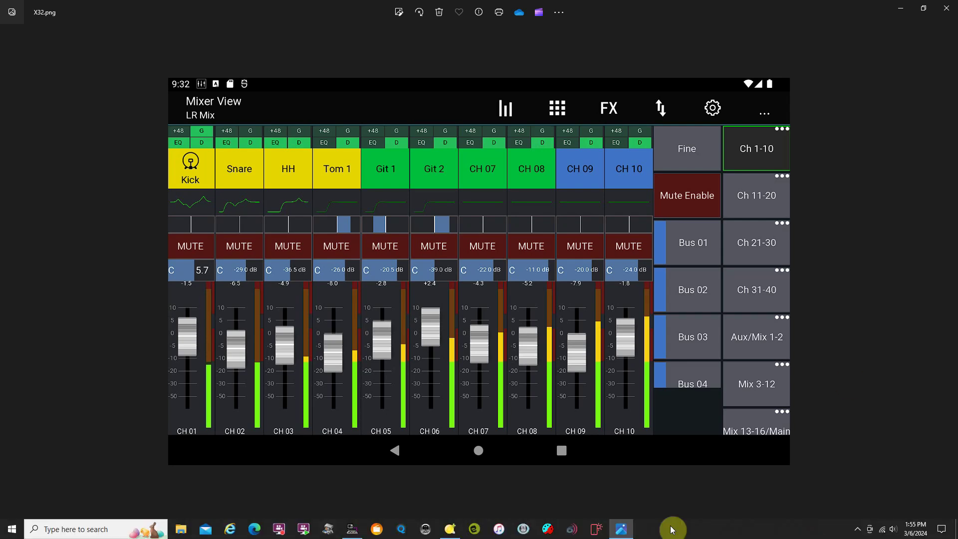
left_click(621, 529)
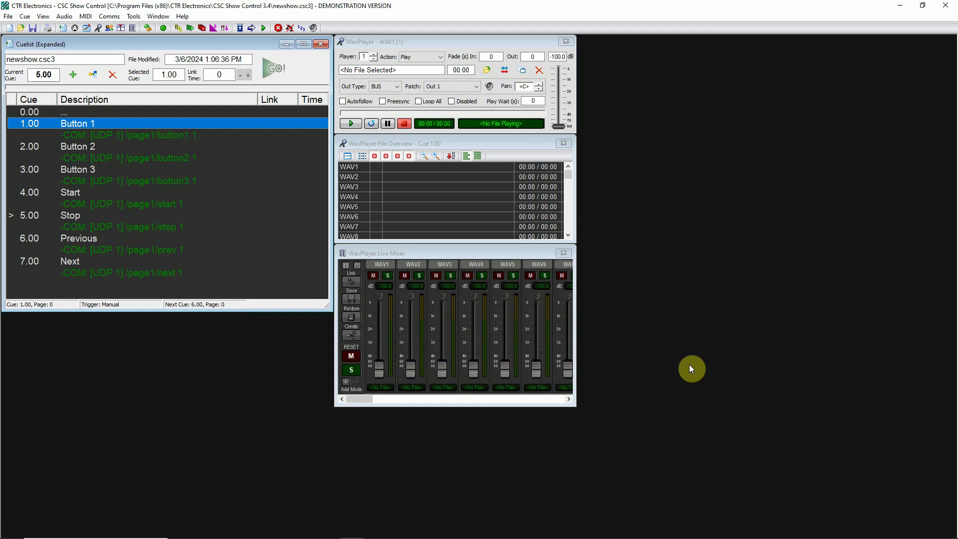
- Review the host address and port assigned to UDP 1 in the Comms Setup
left_click(109, 16)
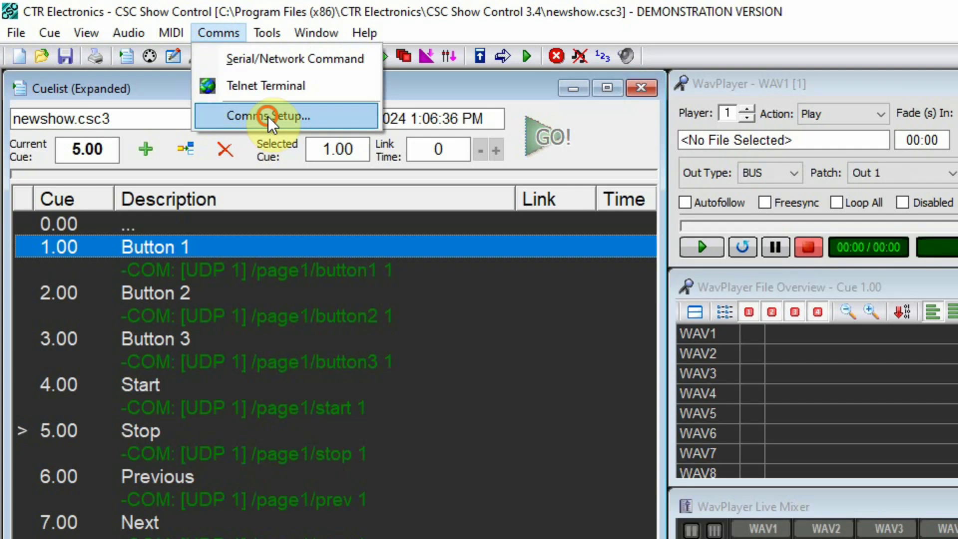
left_click(268, 116)
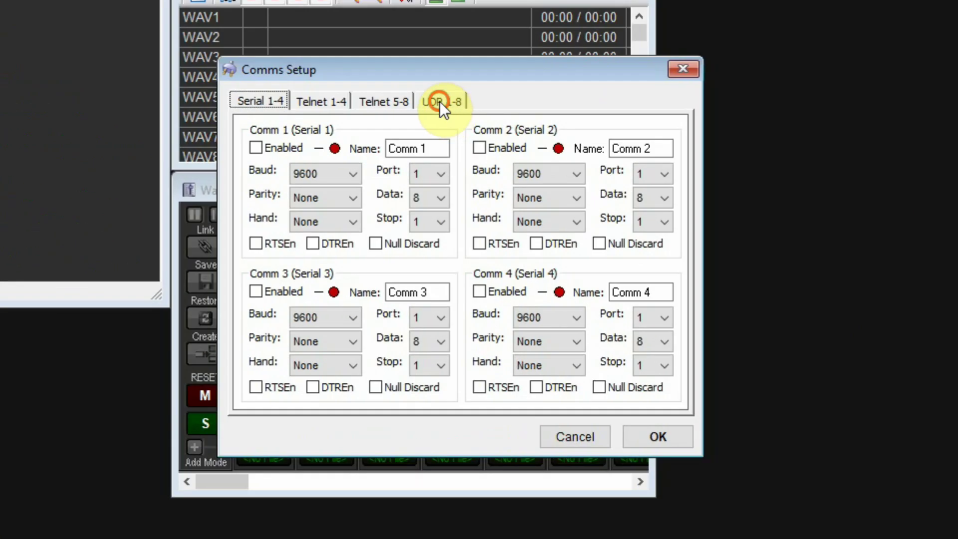
left_click(460, 162)
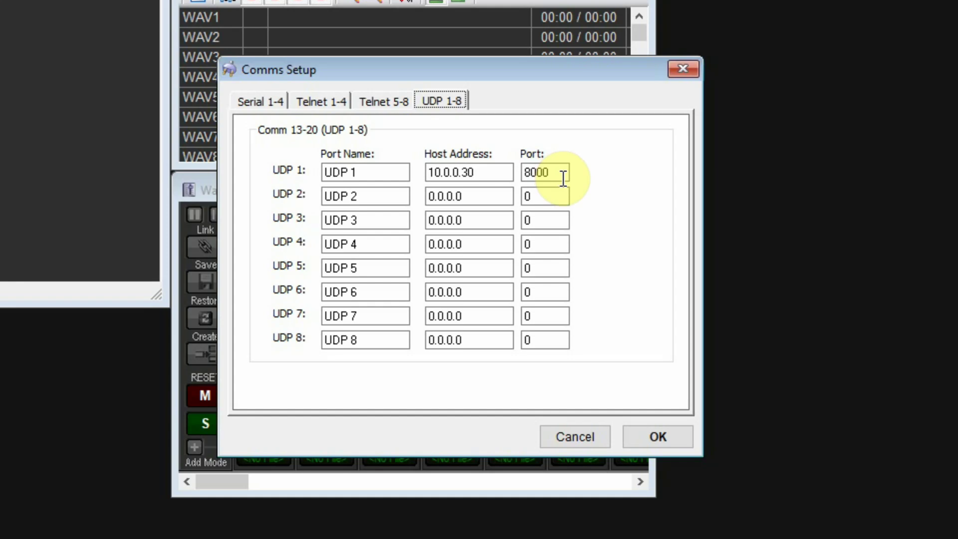
left_click(673, 438)
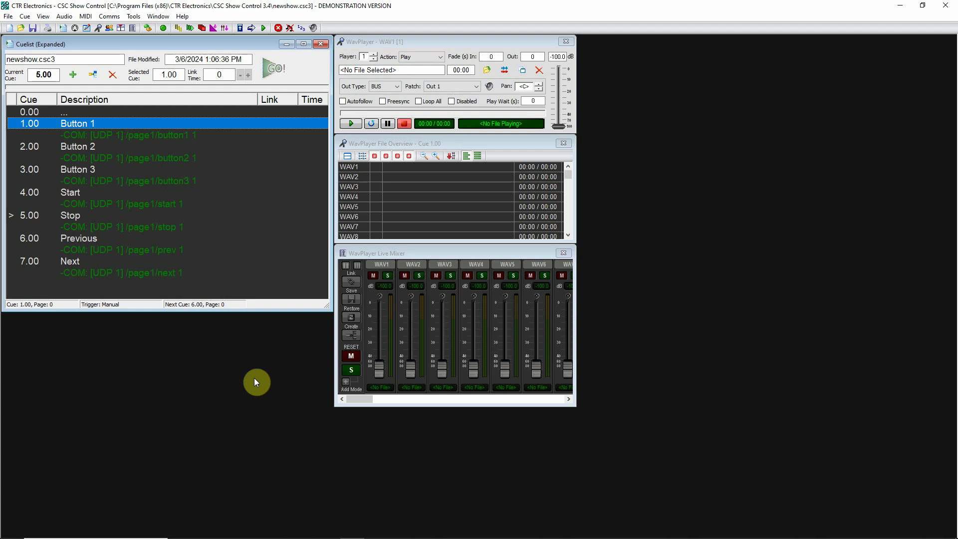
- Switch to Q Light Controller Plus beside CSC Show Control and review the channels of the Generic OSC Demo input profile
left_click(922, 6)
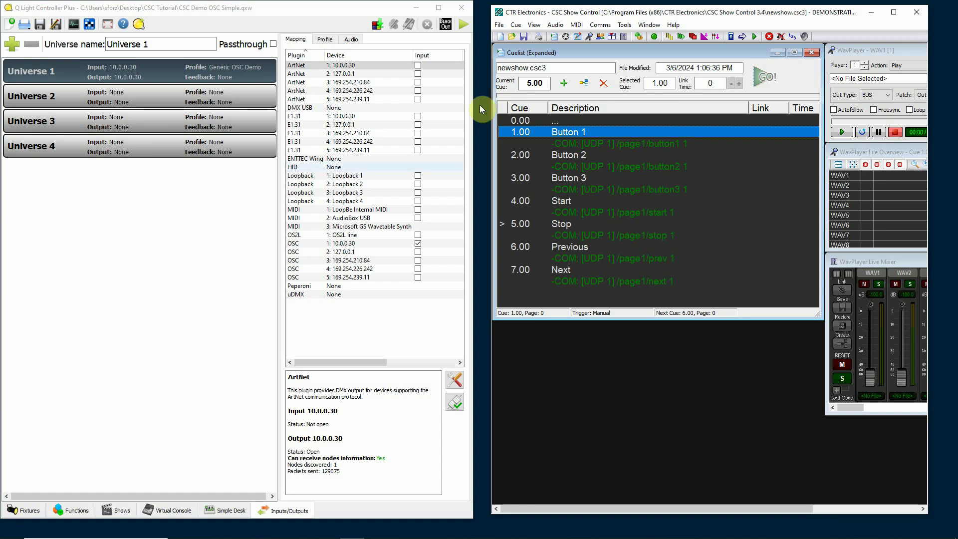
left_click(328, 43)
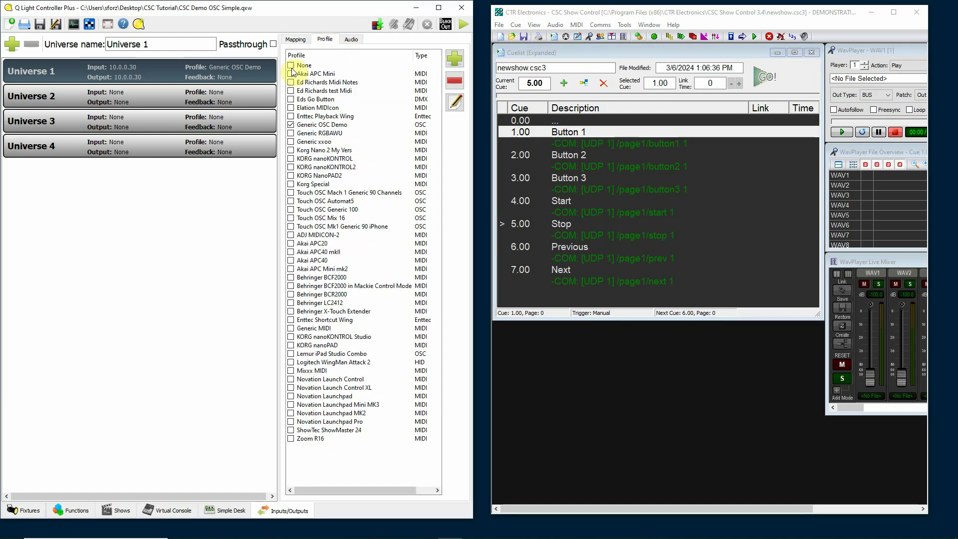
left_click(452, 104)
left_click(95, 210)
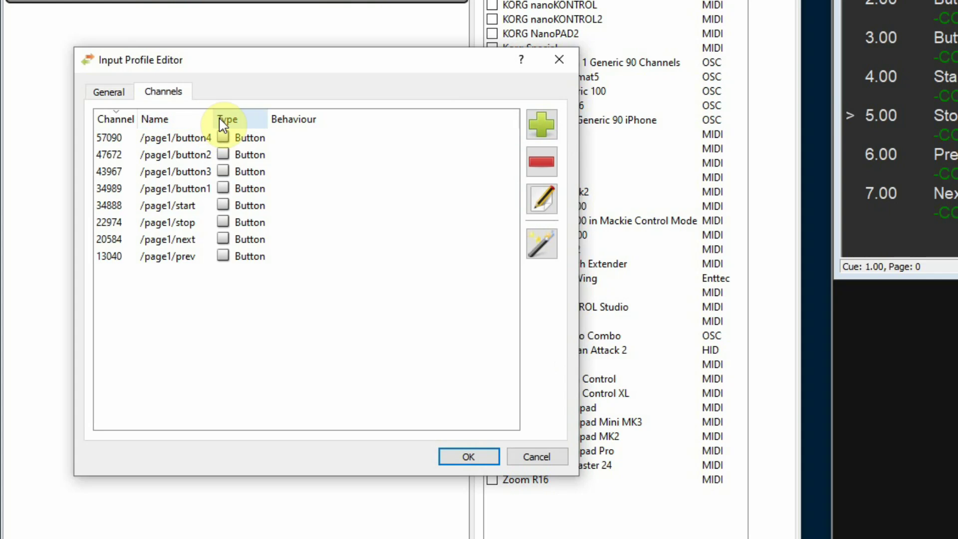
left_click_drag(215, 118, 240, 117)
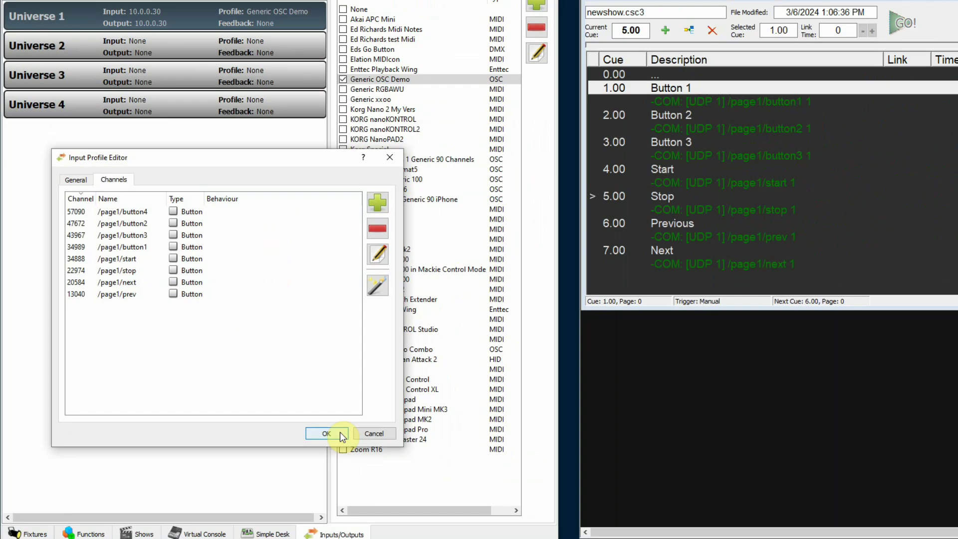
left_click(469, 457)
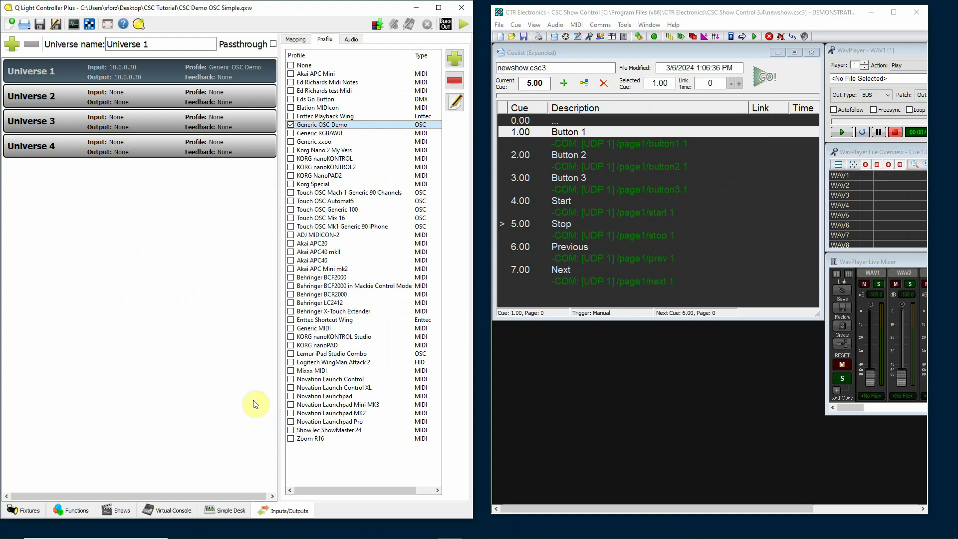
- Display the Virtual Console and inspect the OSC network command attached to the Button 1 cue in CSC Show Control
left_click(172, 511)
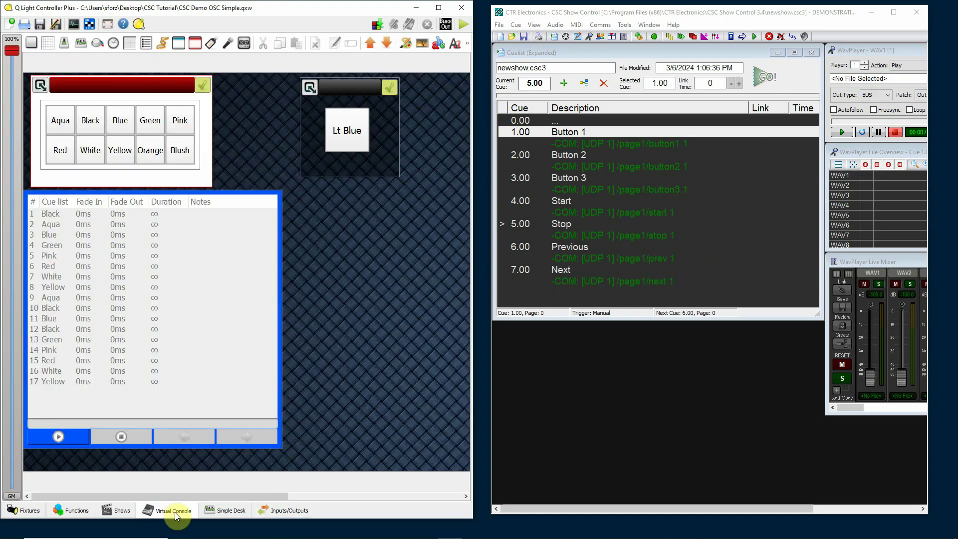
left_click(582, 146)
double_click(592, 144)
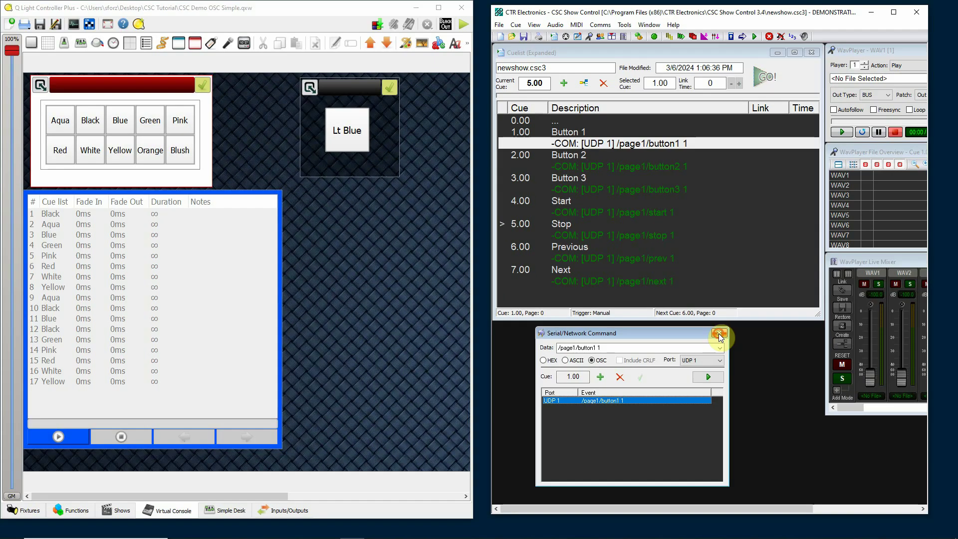
left_click(718, 333)
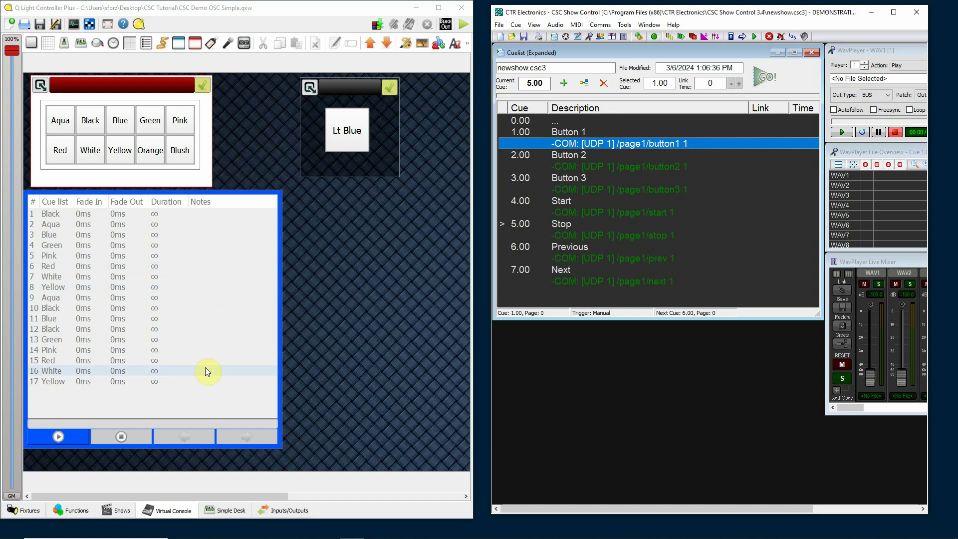
- Review the external input channels assigned to playback, next cue and previous cue in the Virtual Console cue list's properties
double_click(185, 284)
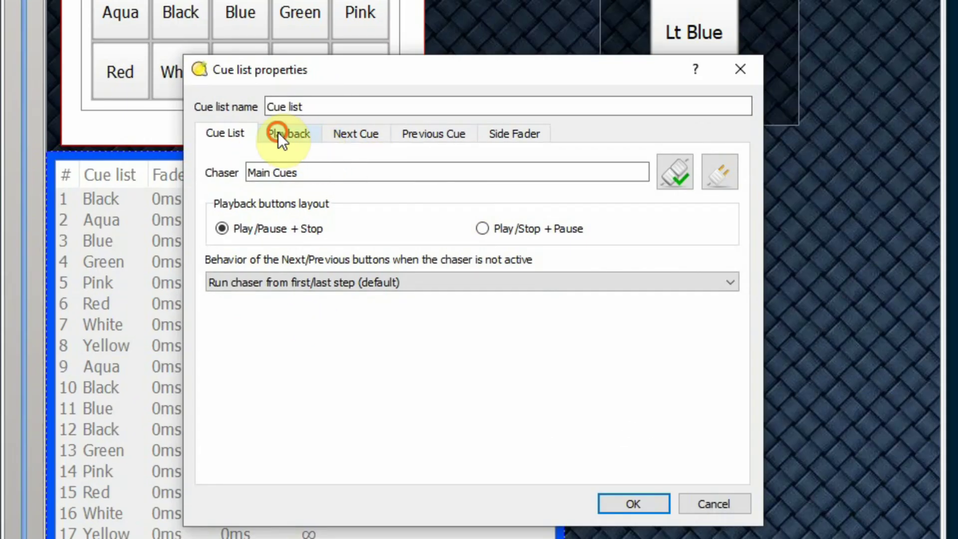
left_click(277, 133)
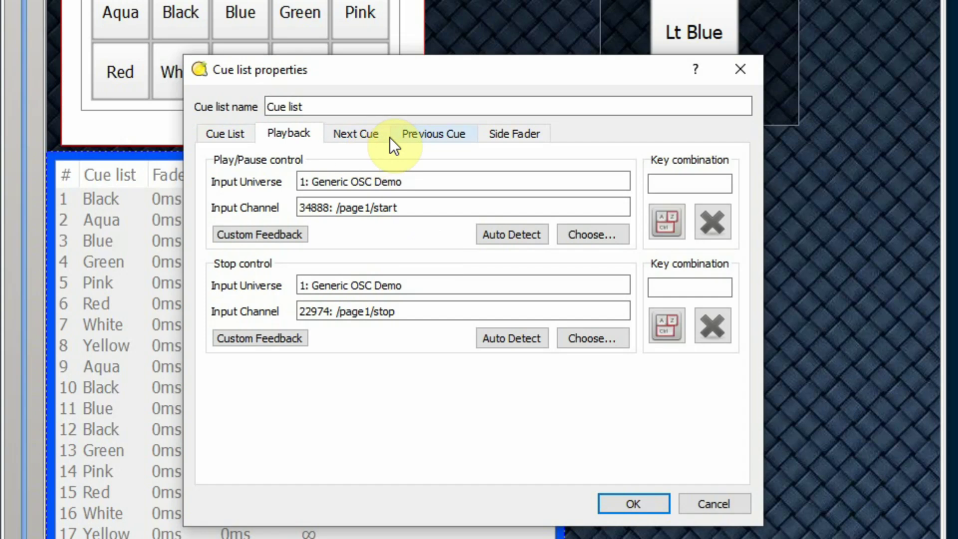
left_click(364, 135)
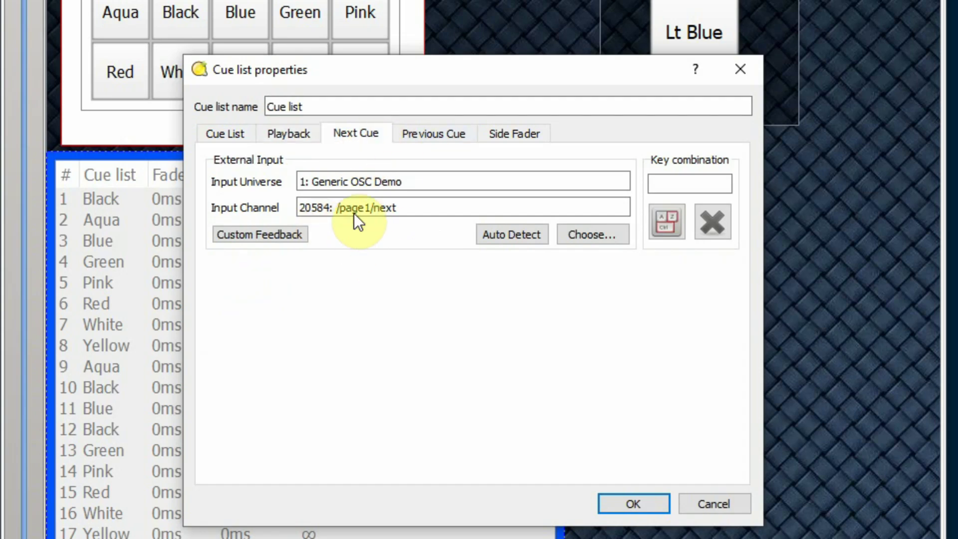
left_click(428, 128)
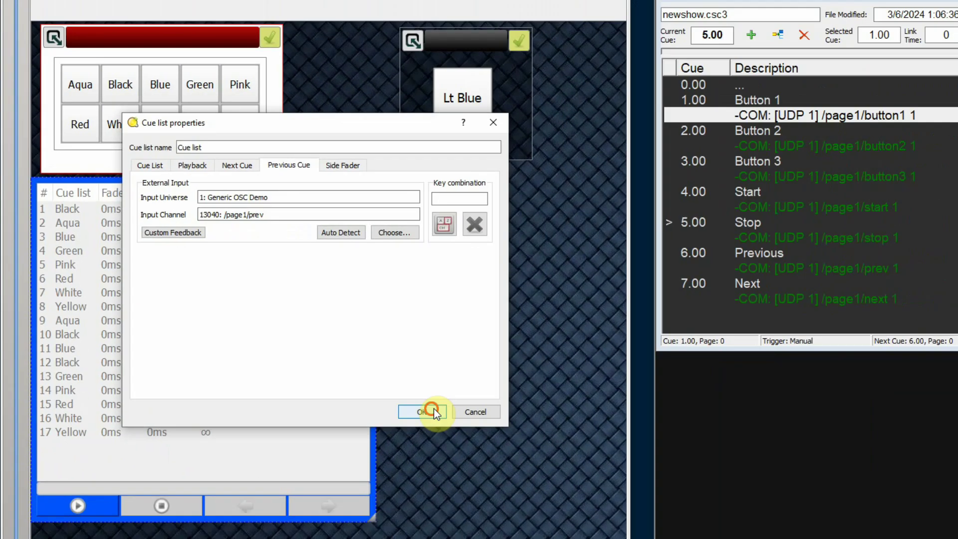
left_click(633, 503)
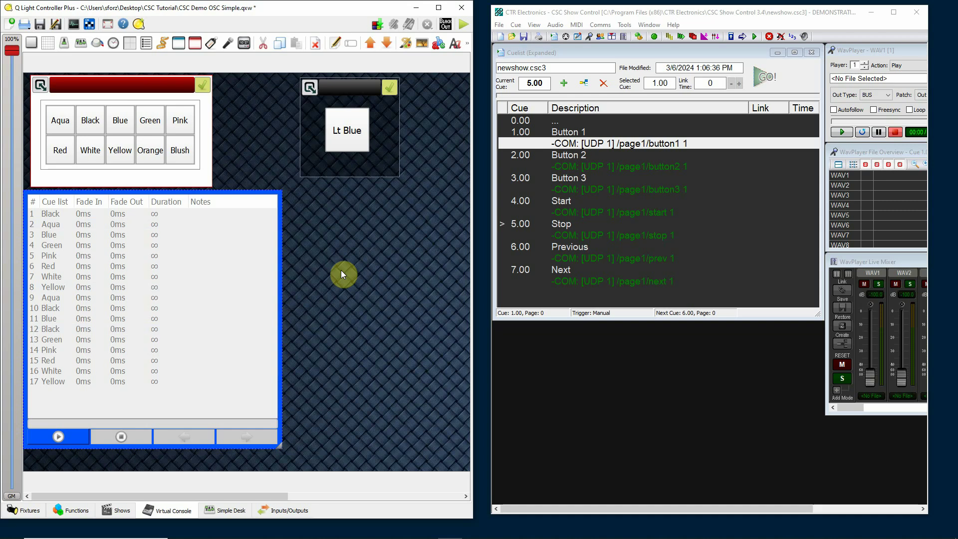
- Put Q Light Controller Plus into operate mode and run the Button 1 cue from CSC Show Control
left_click(678, 146)
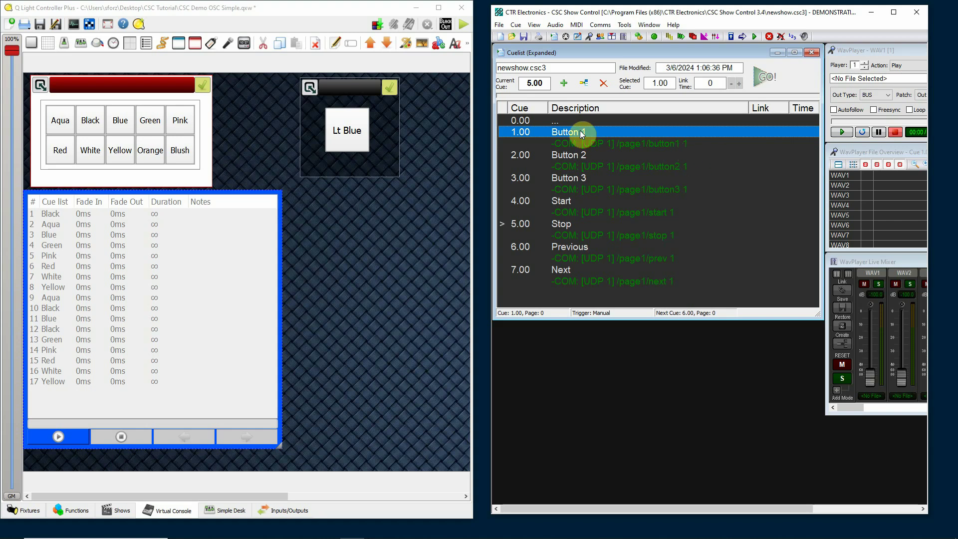
left_click(463, 24)
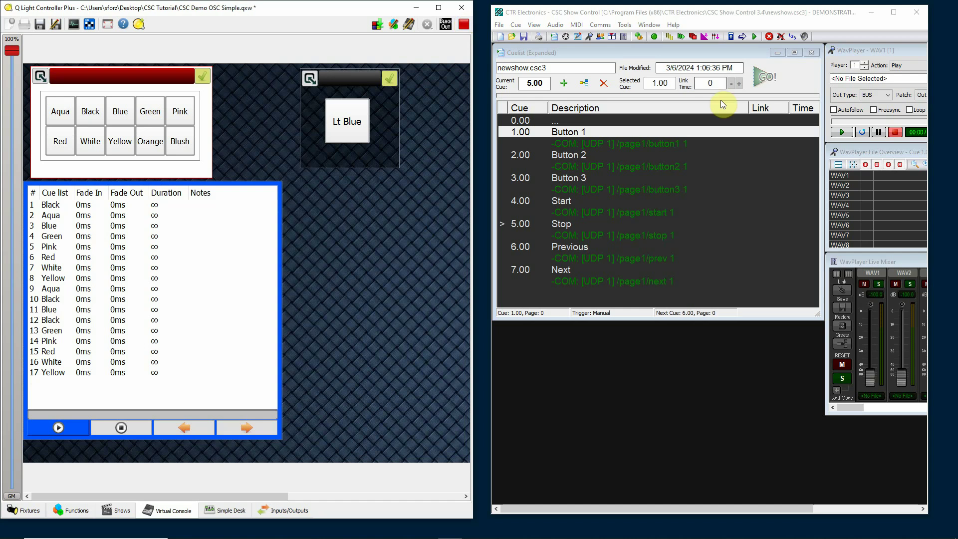
left_click(627, 131)
left_click(763, 77)
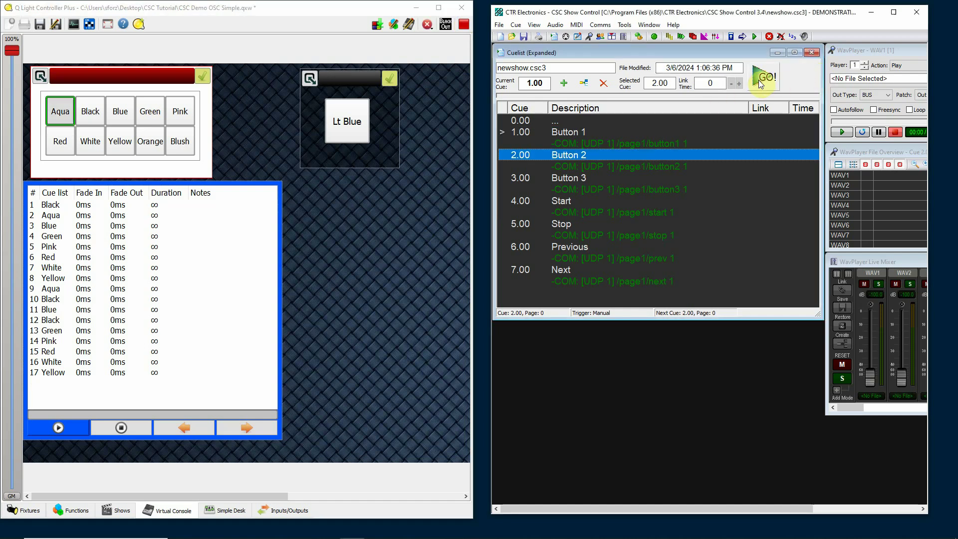
- Open the fixture monitor below the Lt Blue button, and run the Button 2 and Button 3 cues
left_click(73, 24)
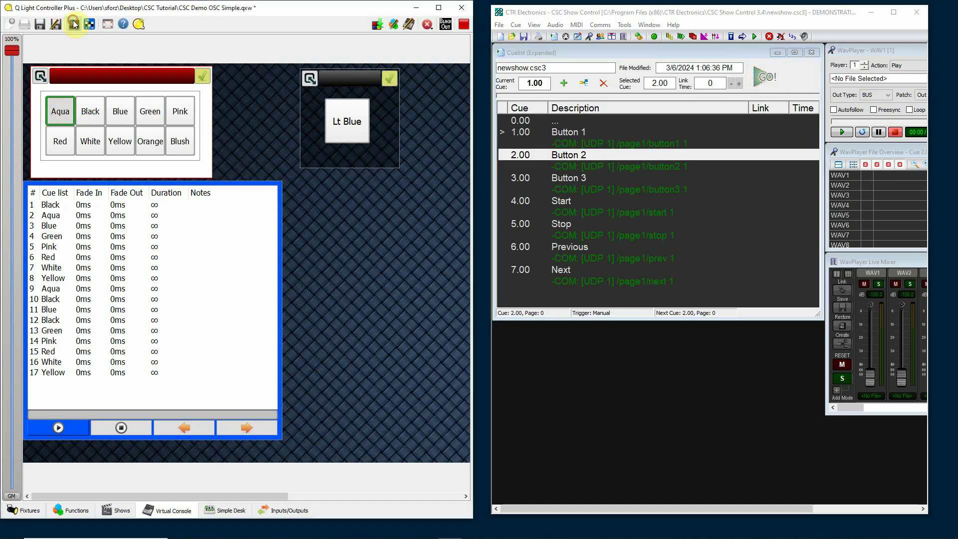
left_click_drag(340, 91, 338, 245)
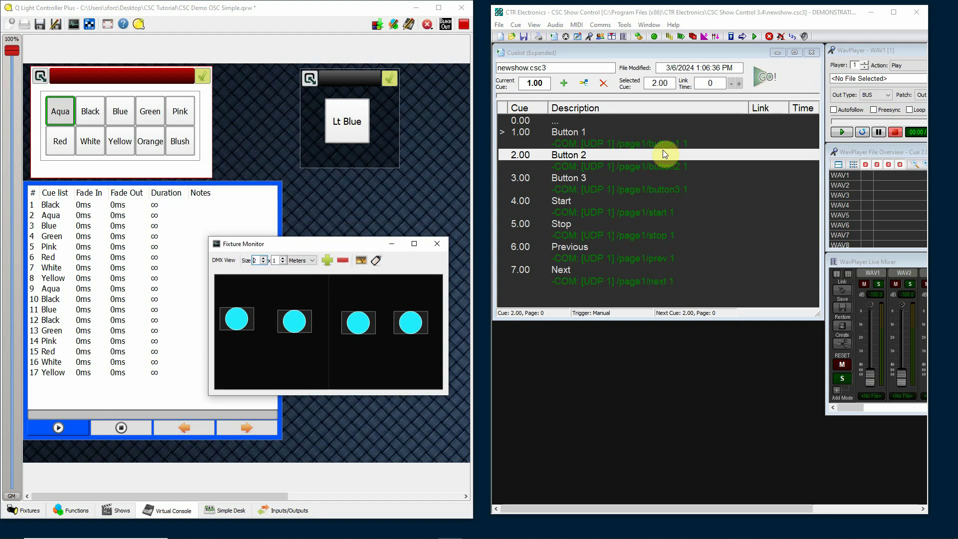
left_click(763, 77)
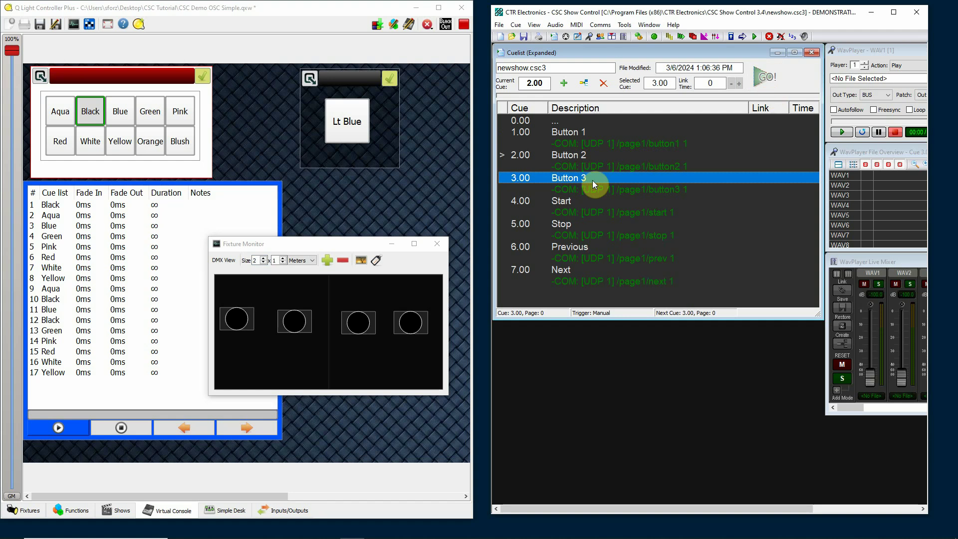
left_click(762, 77)
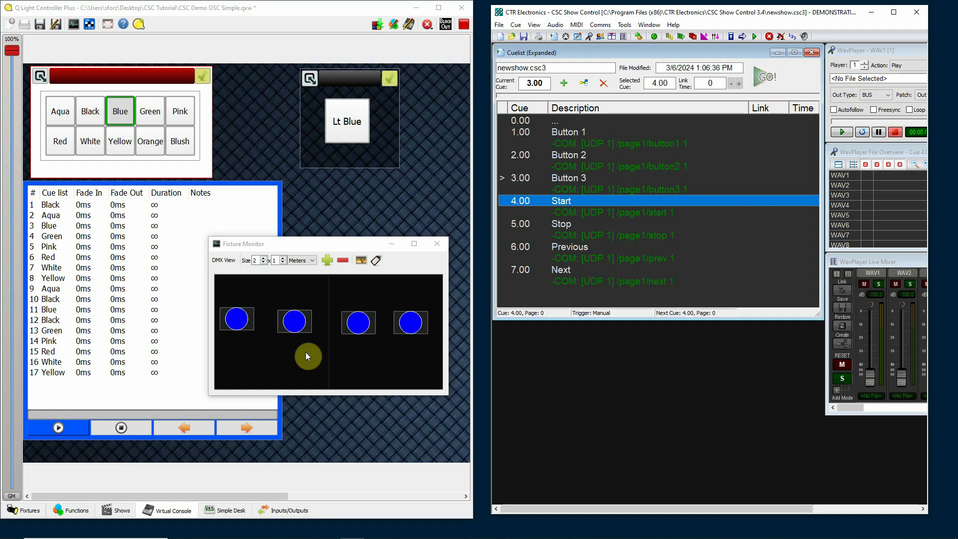
- Run the Button 3 cue three more times to toggle the Blue button off, on and off
left_click(574, 179)
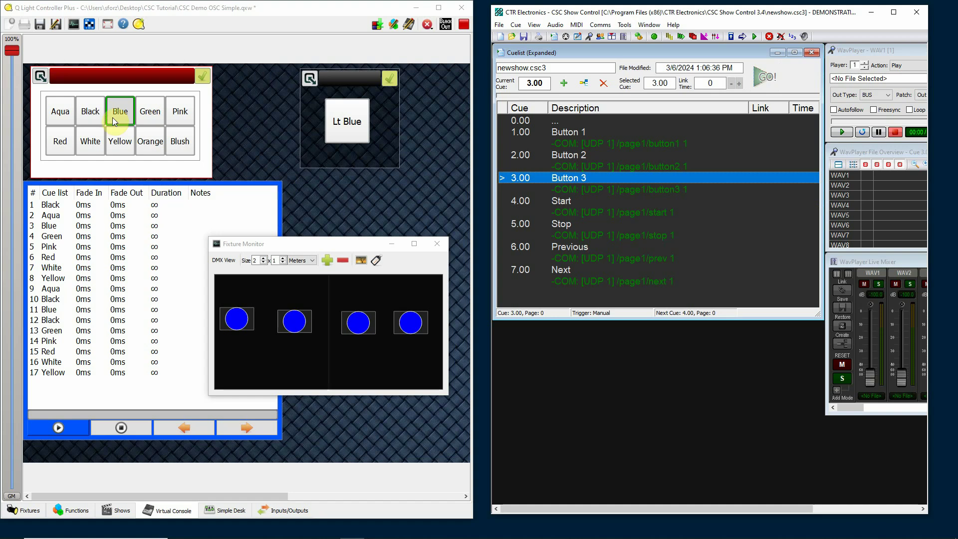
left_click(764, 77)
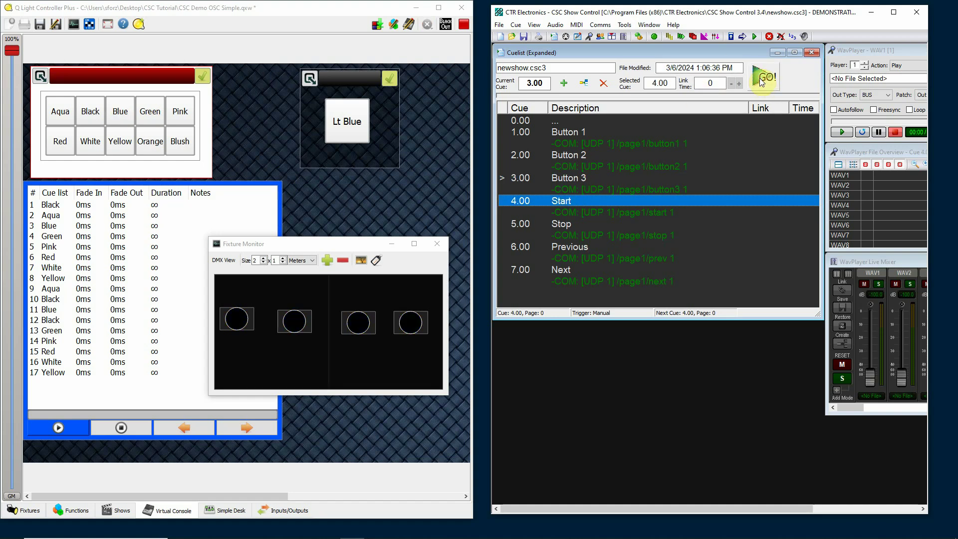
left_click(561, 178)
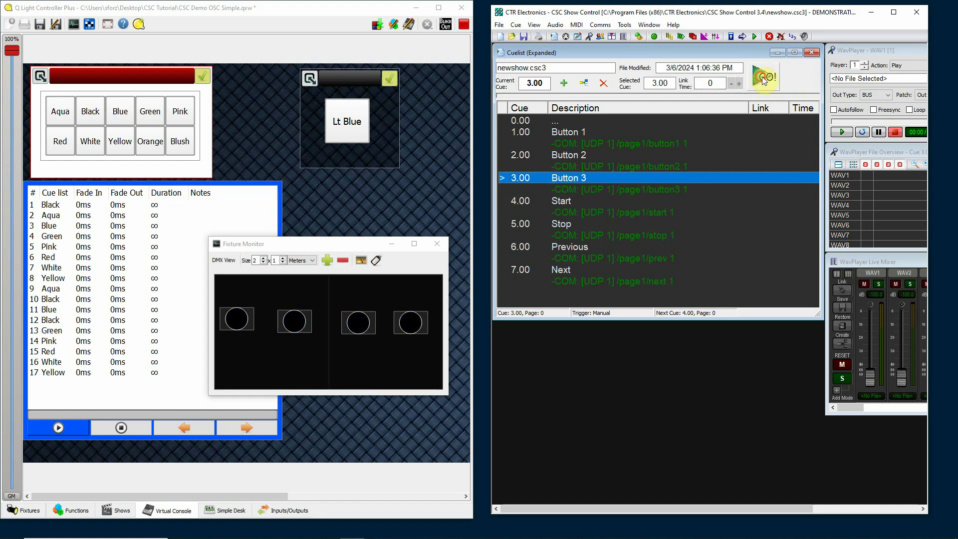
left_click(761, 79)
left_click(558, 179)
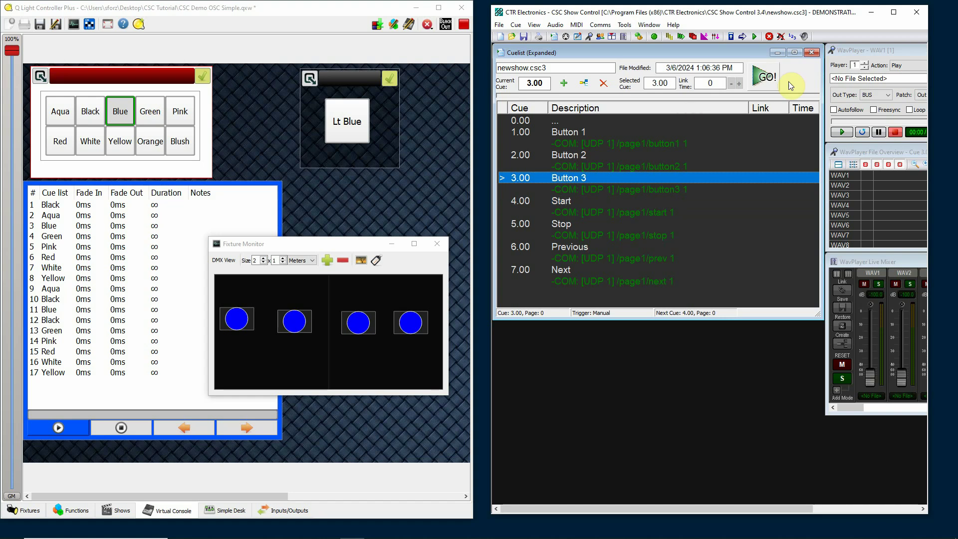
left_click(761, 80)
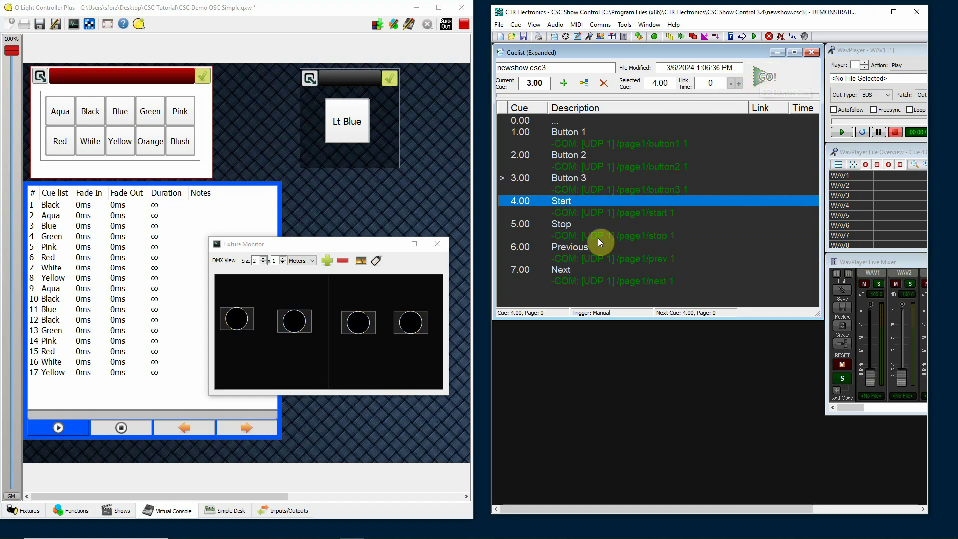
- Move the fixture monitor clear of the cue list's entries and run the Start cue from CSC Show Control to begin cue list playback
left_click_drag(352, 247, 359, 50)
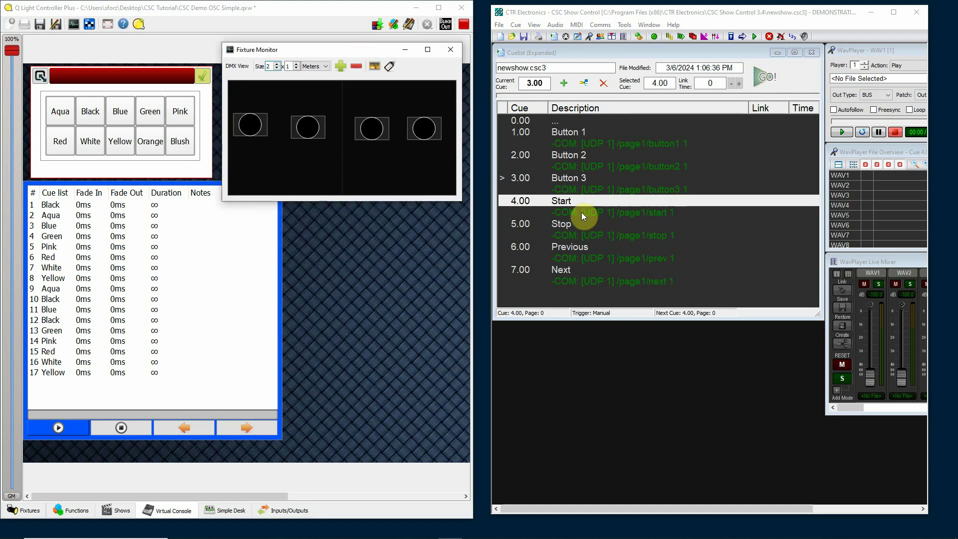
left_click(597, 198)
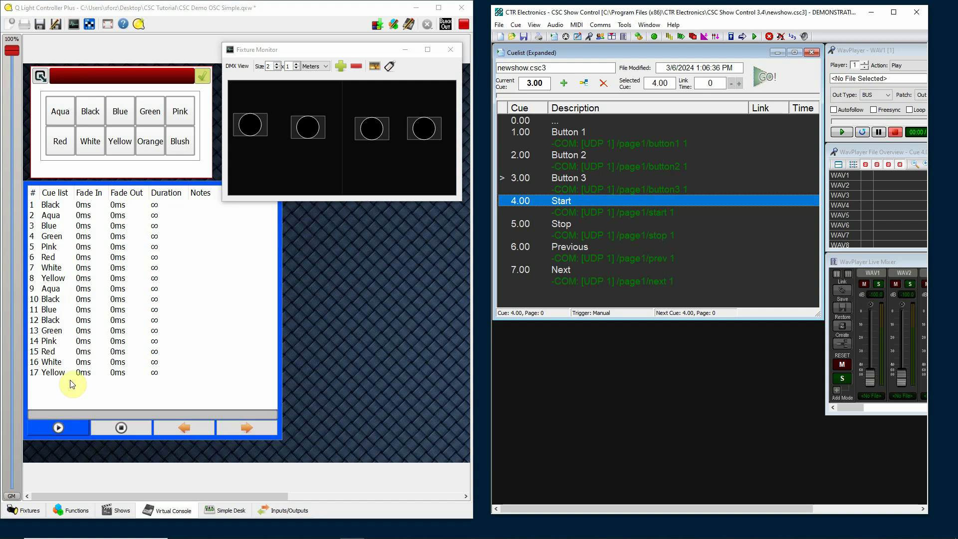
left_click(764, 75)
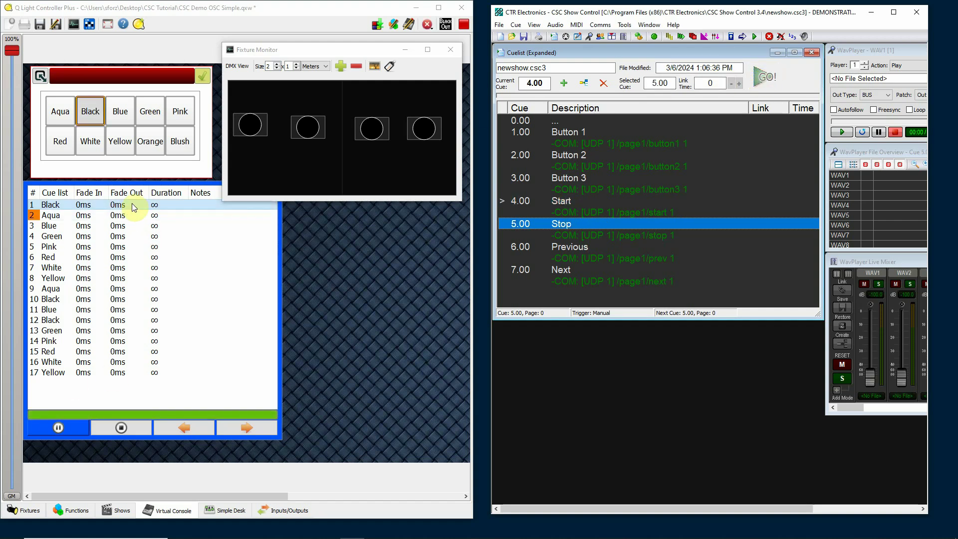
- Run the Next cue four times to advance the lighting cue list from Black to Pink
left_click(561, 275)
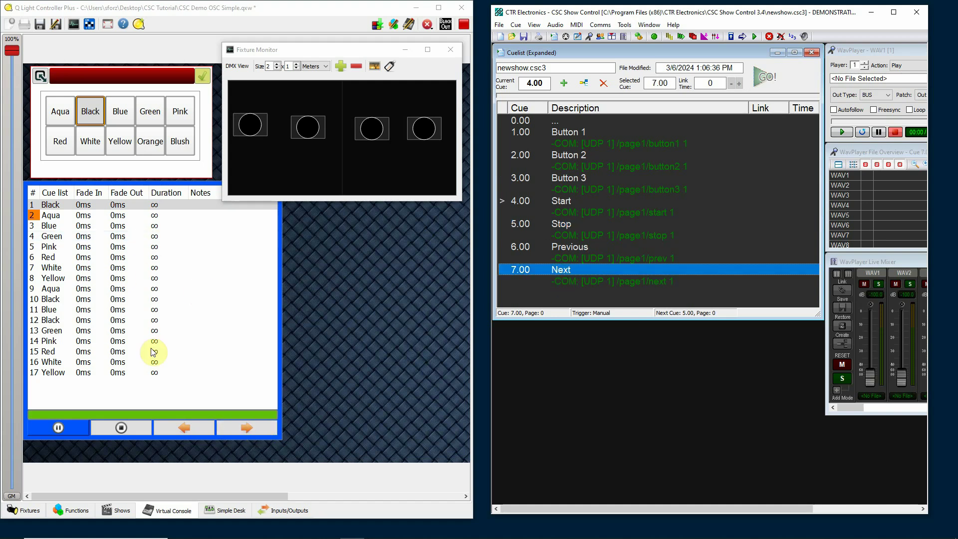
left_click(761, 78)
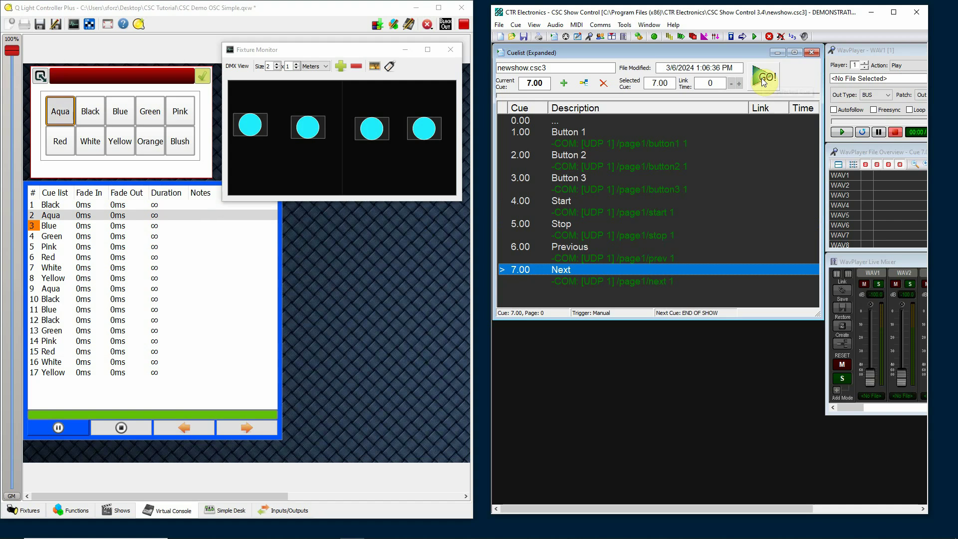
left_click(764, 78)
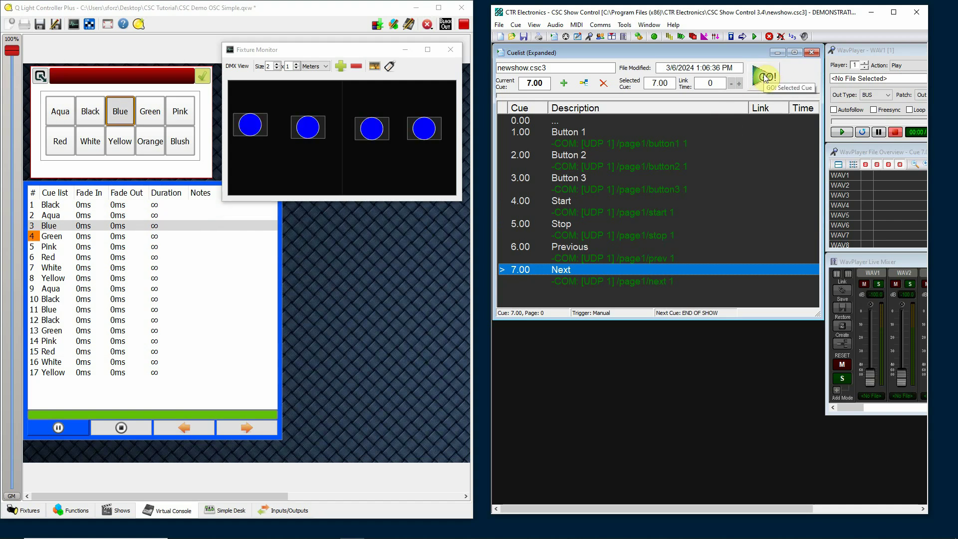
left_click(765, 78)
left_click(764, 78)
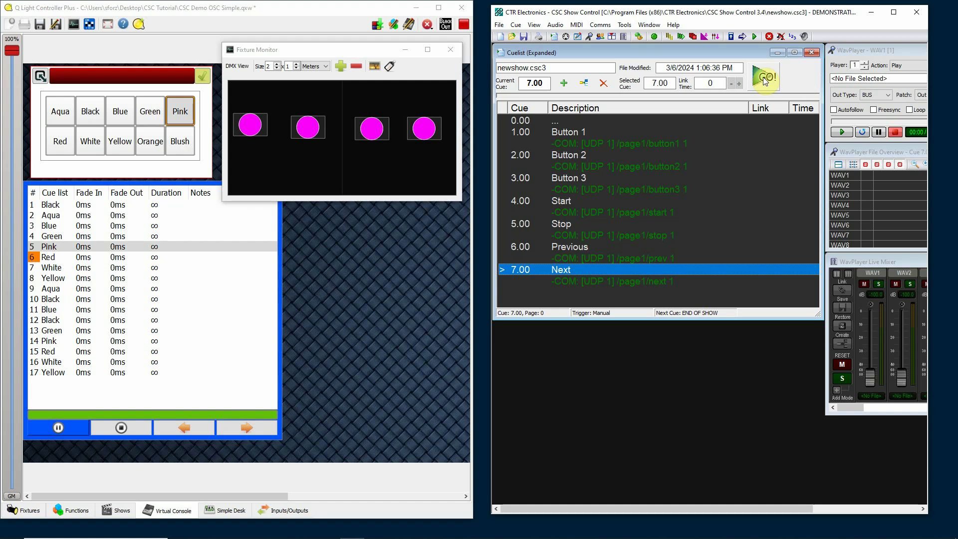
- Run the Previous cue twice to step the cue list back to Blue, and run the Stop cue to end playback
left_click(574, 248)
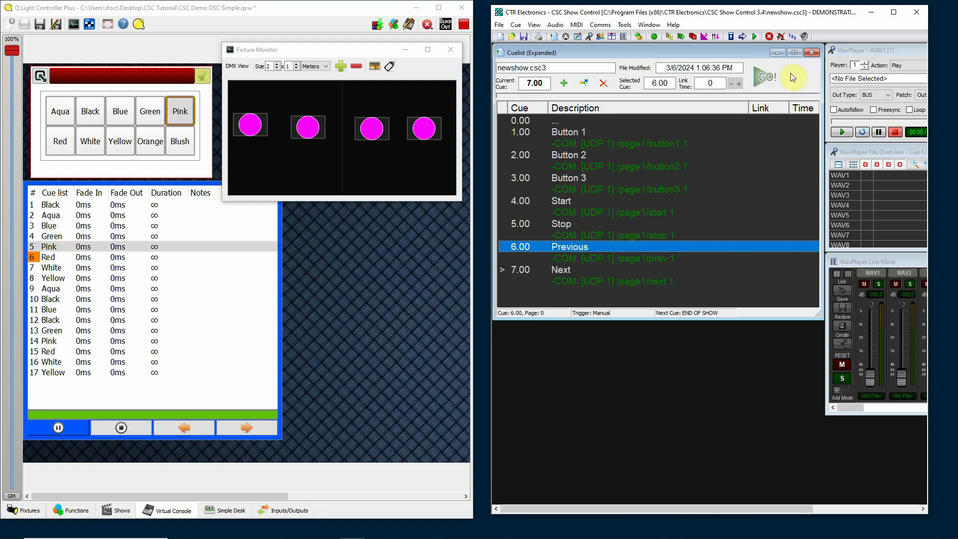
left_click(765, 78)
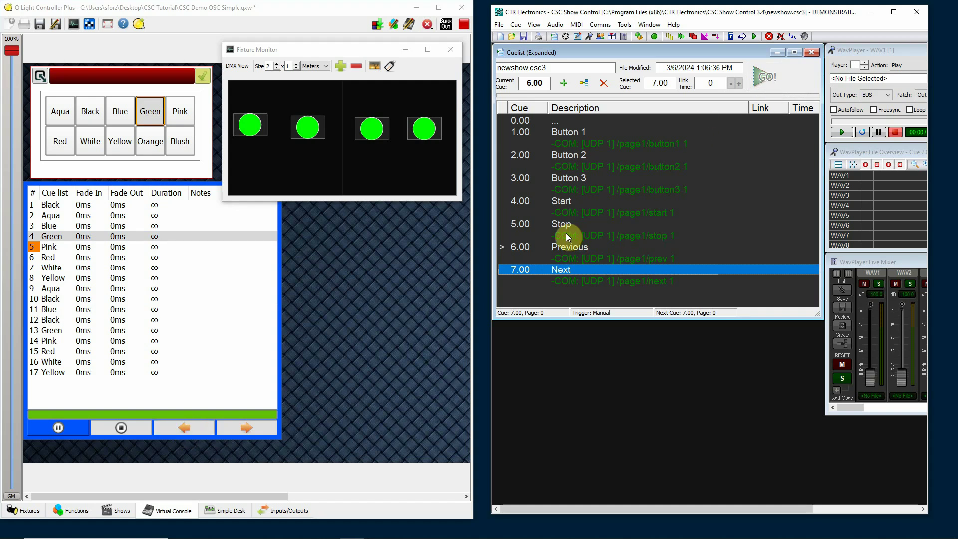
left_click(572, 249)
left_click(763, 77)
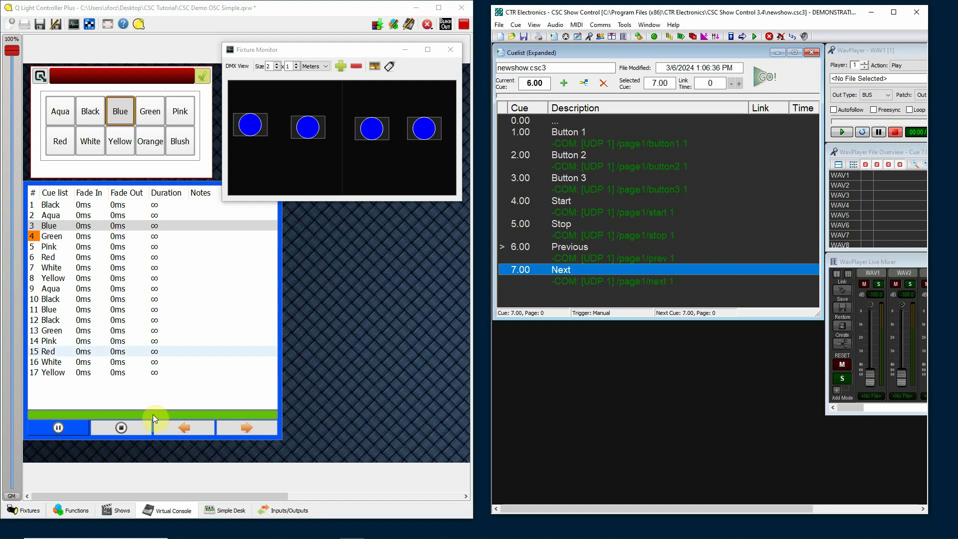
left_click(557, 224)
left_click(766, 78)
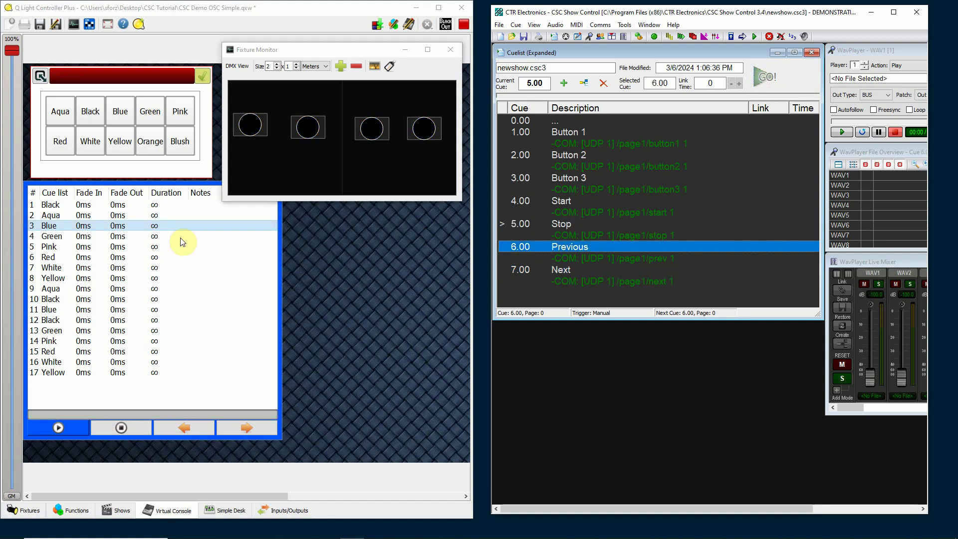